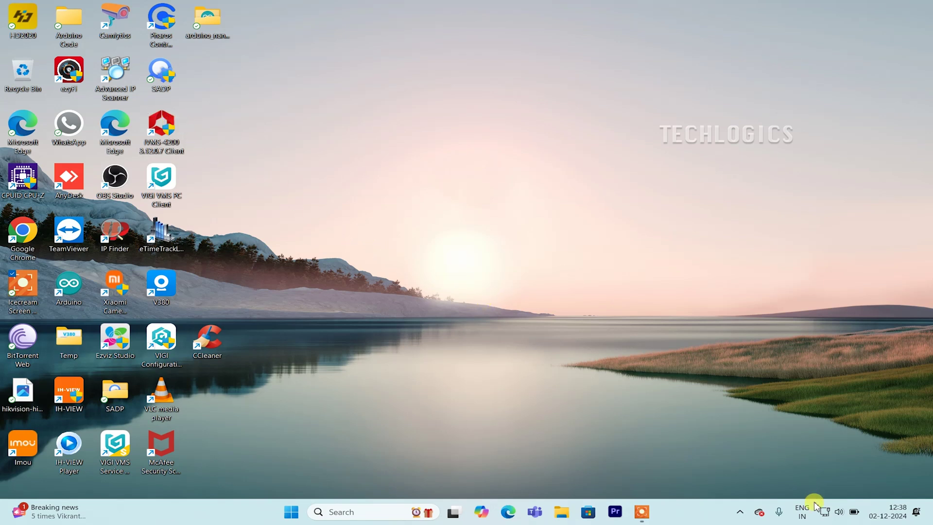
Launch iVMS-4200 and show its Device Management list, which is still empty.
{"action": "left_click", "coordinate": [822, 516]}
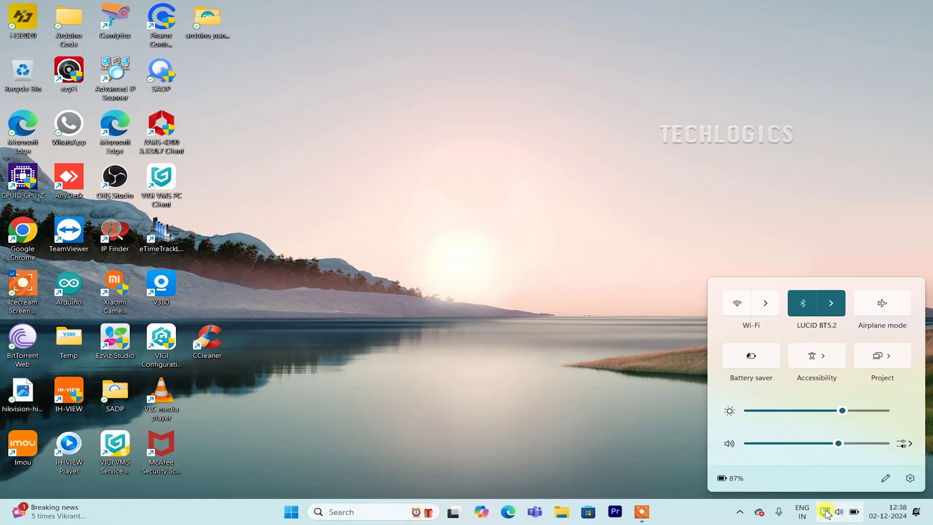
{"action": "left_click", "coordinate": [826, 516]}
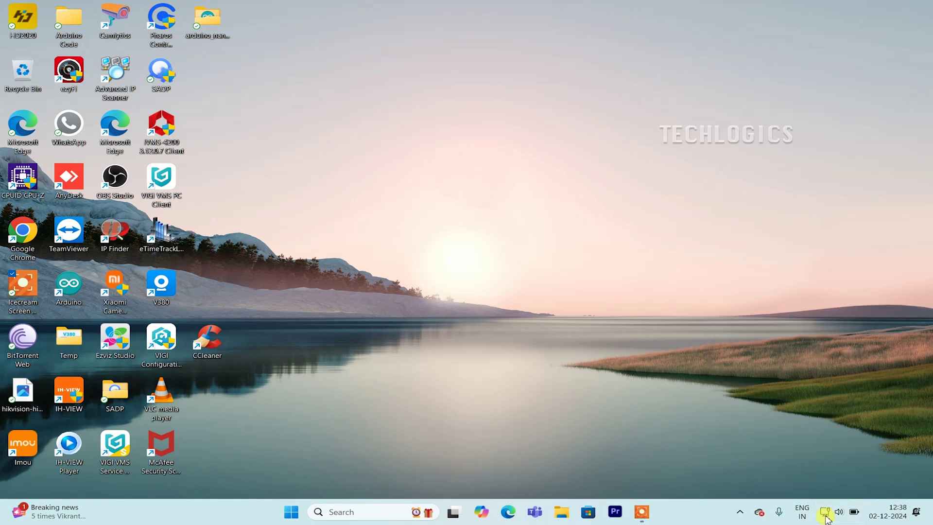
{"action": "double_click", "coordinate": [171, 128]}
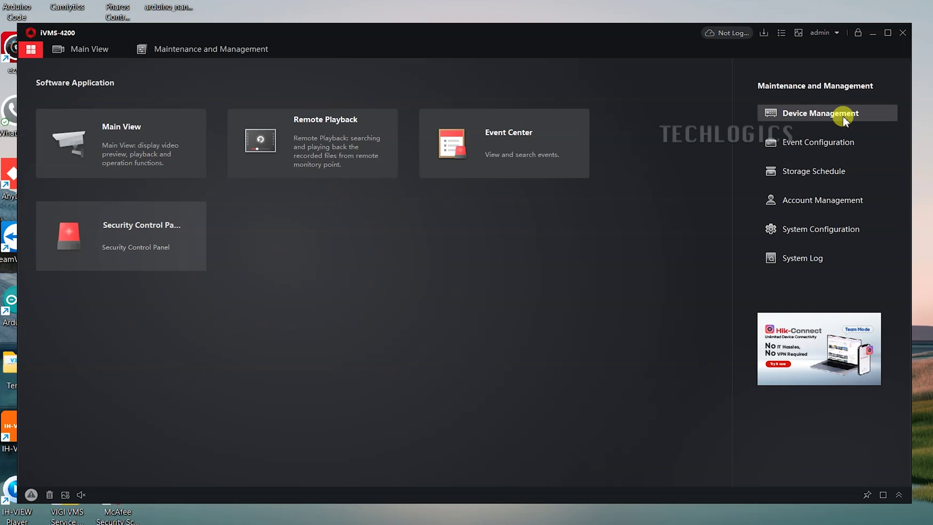
{"action": "left_click", "coordinate": [876, 115]}
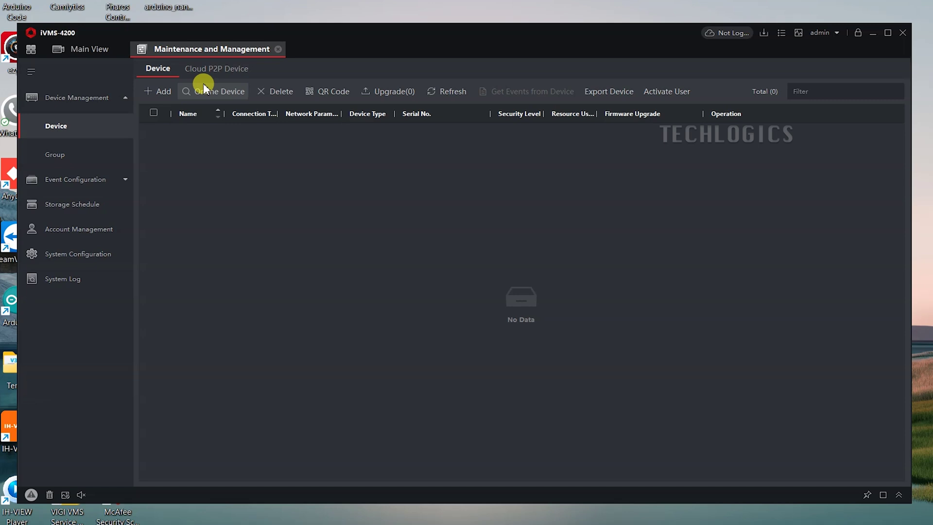
Refresh the online devices until the DS-2CD1043G2-LIUF/SL camera at 192.168.1.64 appears, then select it.
{"action": "left_click", "coordinate": [238, 95]}
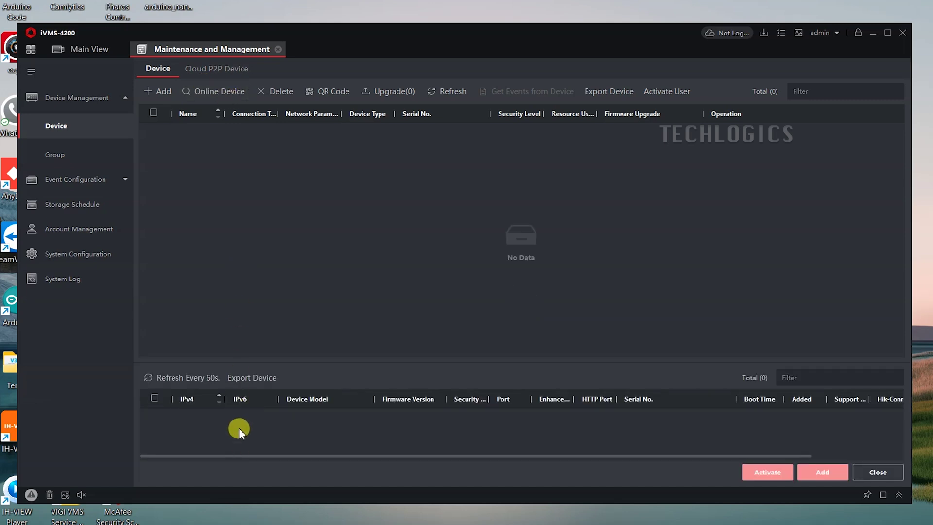
{"action": "left_click", "coordinate": [199, 383]}
{"action": "left_click", "coordinate": [202, 383]}
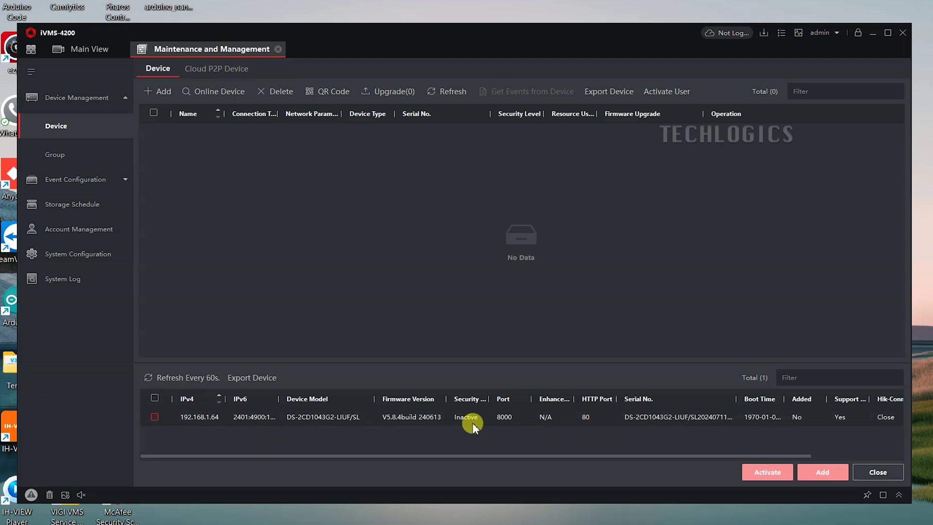
{"action": "left_click", "coordinate": [155, 417]}
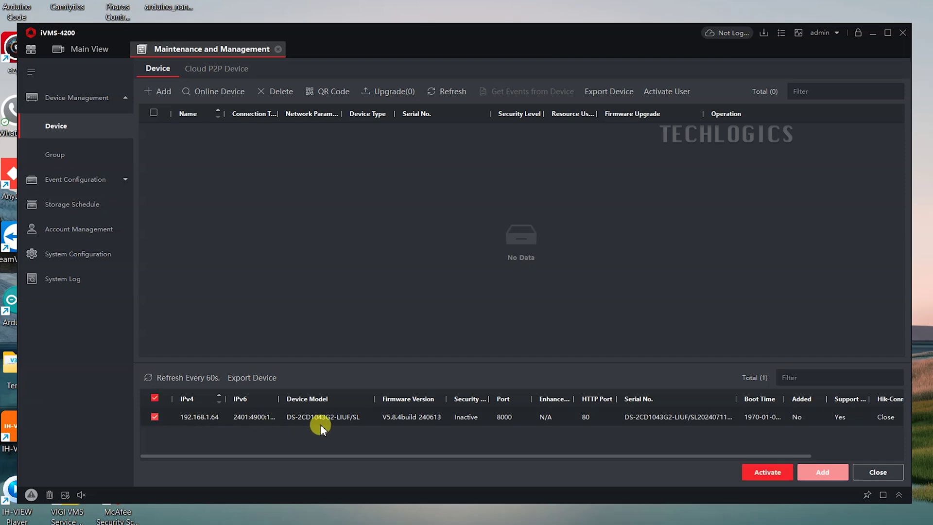
Activate the 192.168.1.64 camera with a new admin password, retyping it until rated Strong.
{"action": "left_click", "coordinate": [751, 477]}
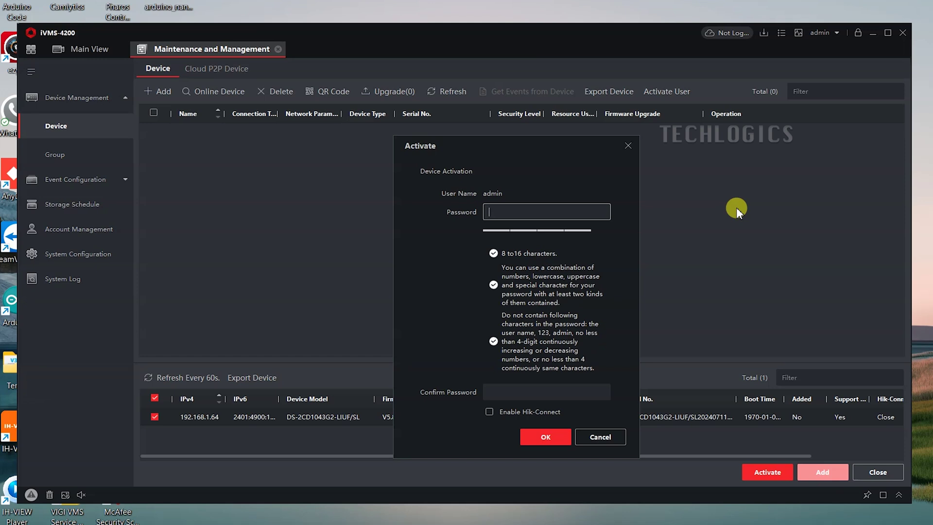
{"action": "type", "text": "a"}
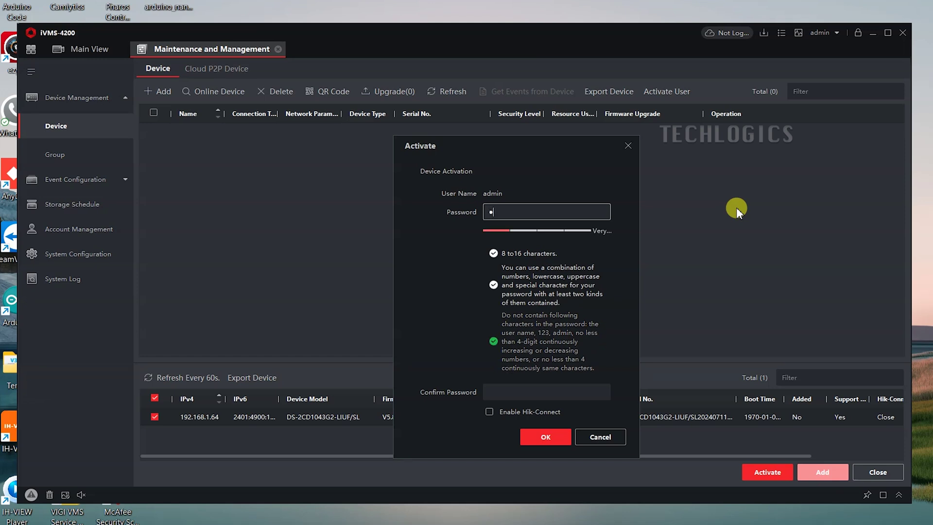
{"action": "type", "text": "12"}
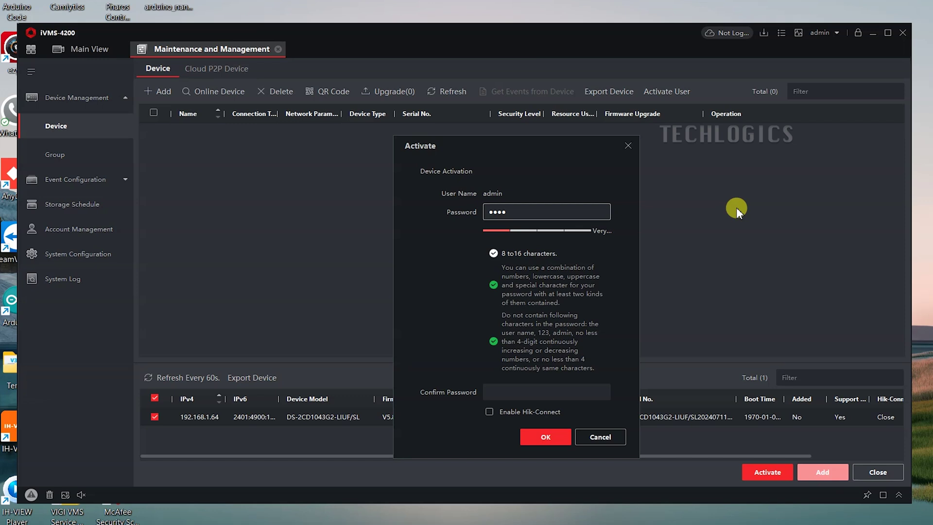
{"action": "type", "text": "bcdef"}
{"action": "key", "text": "BackSpace"}
{"action": "key", "text": "BackSpace"}
{"action": "key", "text": "BackSpace"}
{"action": "key", "text": "BackSpace"}
{"action": "key", "text": "BackSpace"}
{"action": "key", "text": "BackSpace"}
{"action": "key", "text": "BackSpace"}
{"action": "key", "text": "BackSpace"}
{"action": "type", "text": "abcd"}
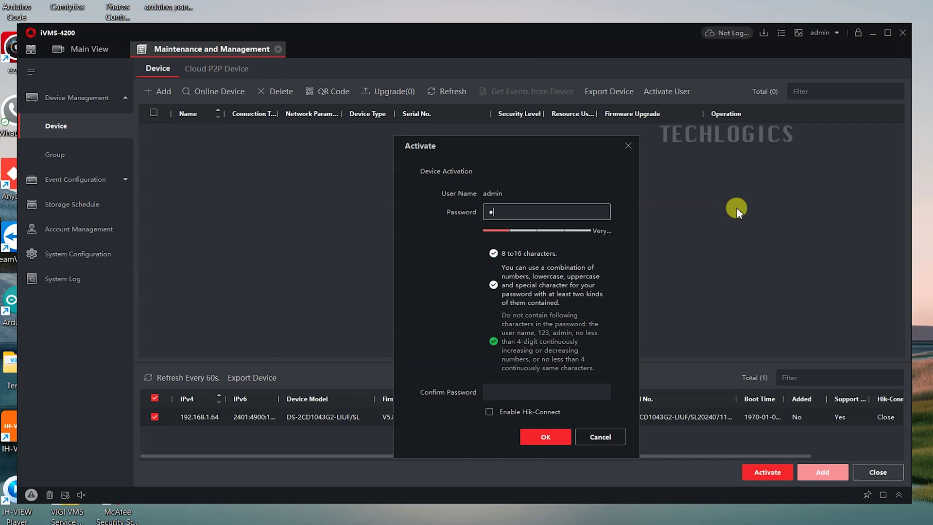
{"action": "type", "text": "fgh123"}
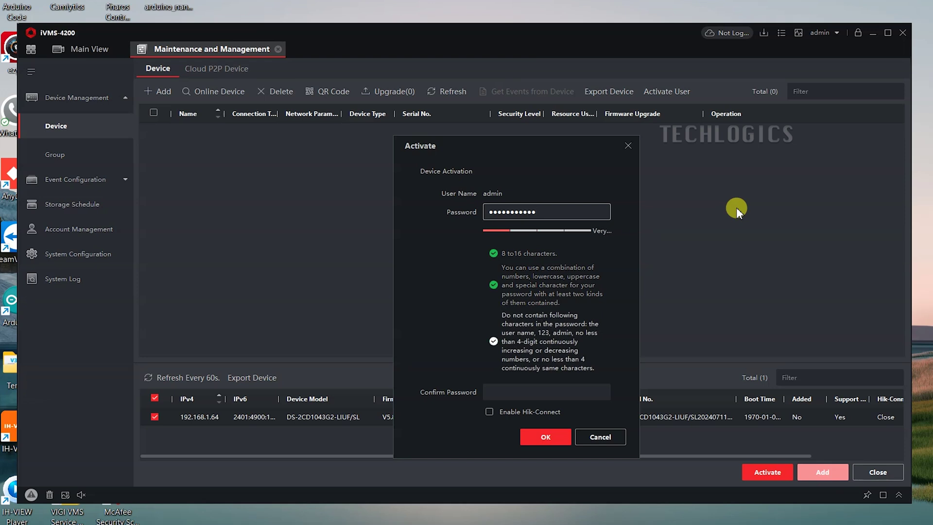
{"action": "key", "text": "BackSpace"}
{"action": "key", "text": "BackSpace"}
{"action": "key", "text": "BackSpace"}
{"action": "key", "text": "BackSpace"}
{"action": "key", "text": "BackSpace"}
{"action": "key", "text": "BackSpace"}
{"action": "key", "text": "BackSpace"}
{"action": "key", "text": "BackSpace"}
{"action": "key", "text": "BackSpace"}
{"action": "key", "text": "BackSpace"}
{"action": "key", "text": "BackSpace"}
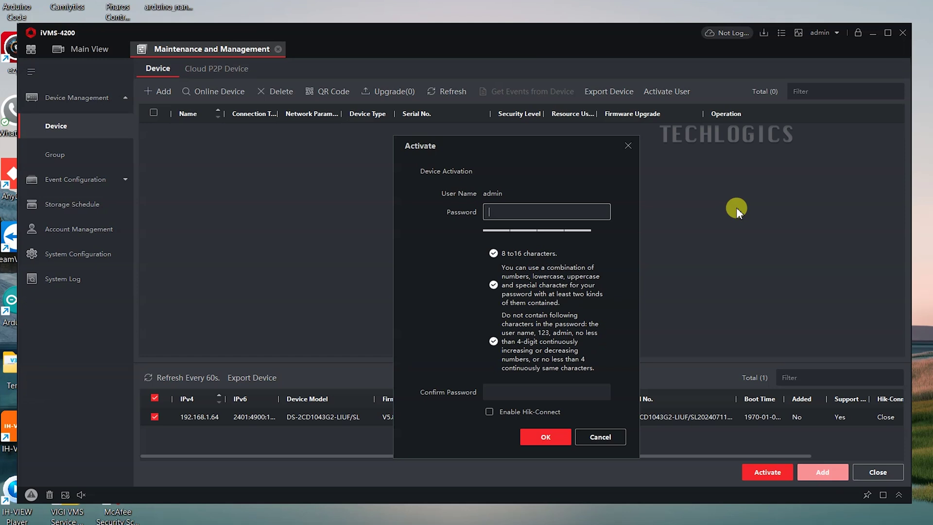
{"action": "type", "text": "•••"}
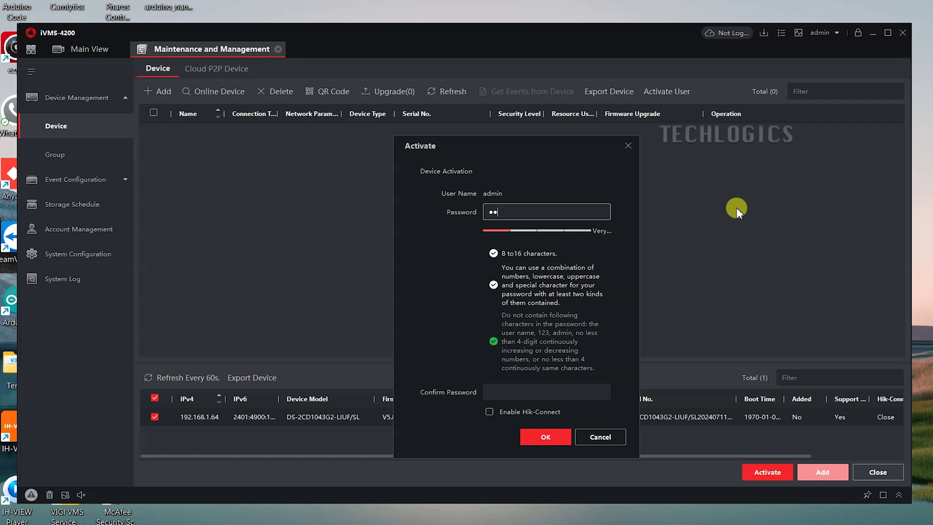
{"action": "type", "text": "•••••"}
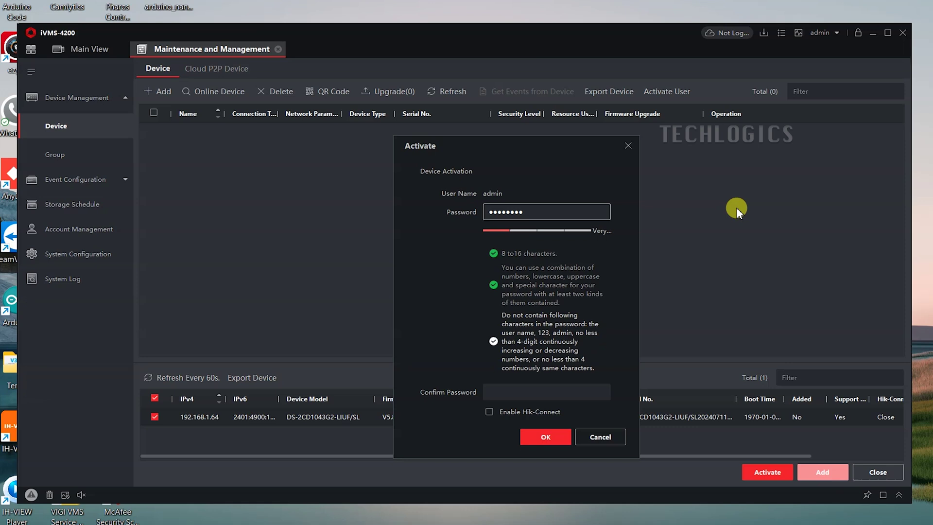
{"action": "key", "text": "BackSpace"}
{"action": "key", "text": "BackSpace"}
{"action": "key", "text": "BackSpace"}
{"action": "key", "text": "BackSpace"}
{"action": "key", "text": "BackSpace"}
{"action": "key", "text": "BackSpace"}
{"action": "key", "text": "BackSpace"}
{"action": "key", "text": "BackSpace"}
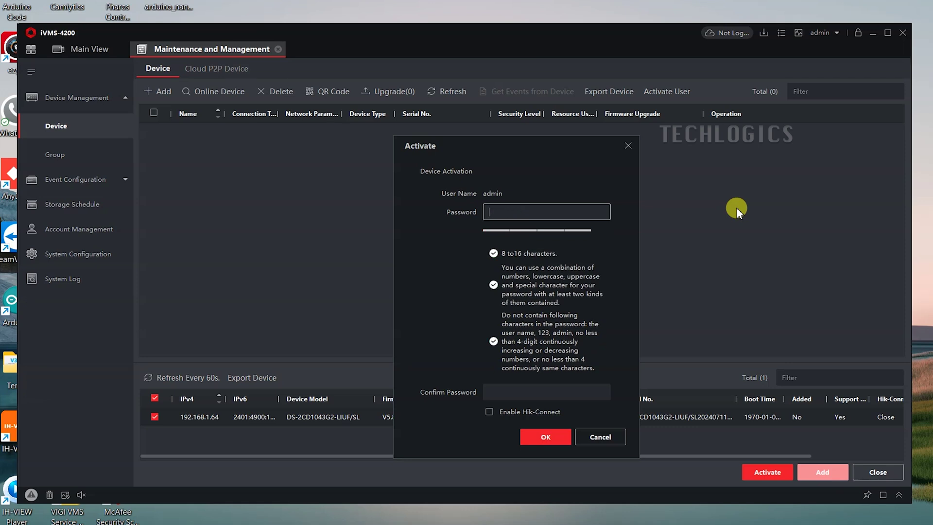
{"action": "type", "text": "•••"}
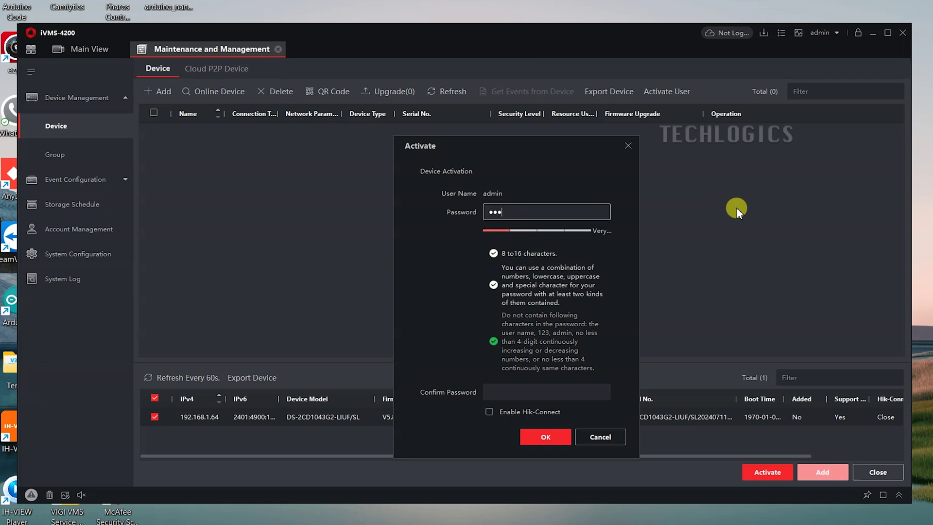
{"action": "type", "text": "••"}
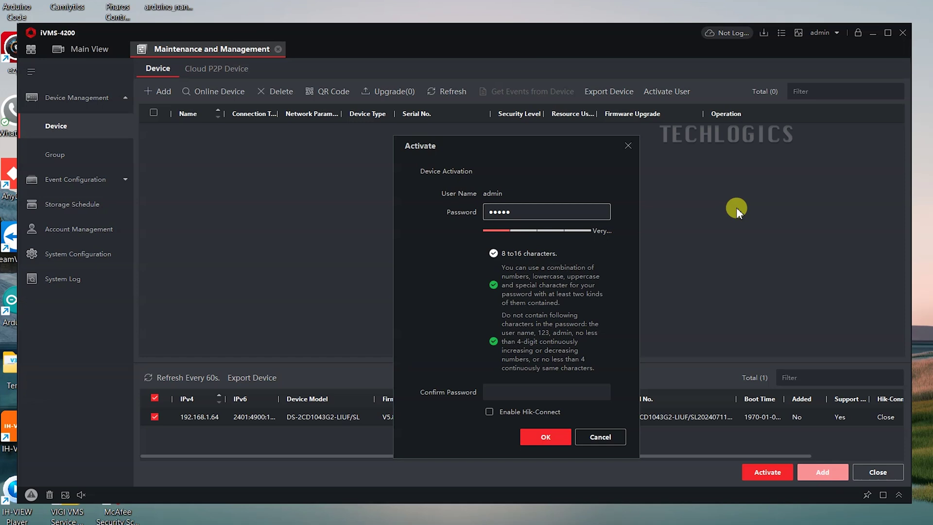
{"action": "type", "text": "••••"}
{"action": "key", "text": "Tab"}
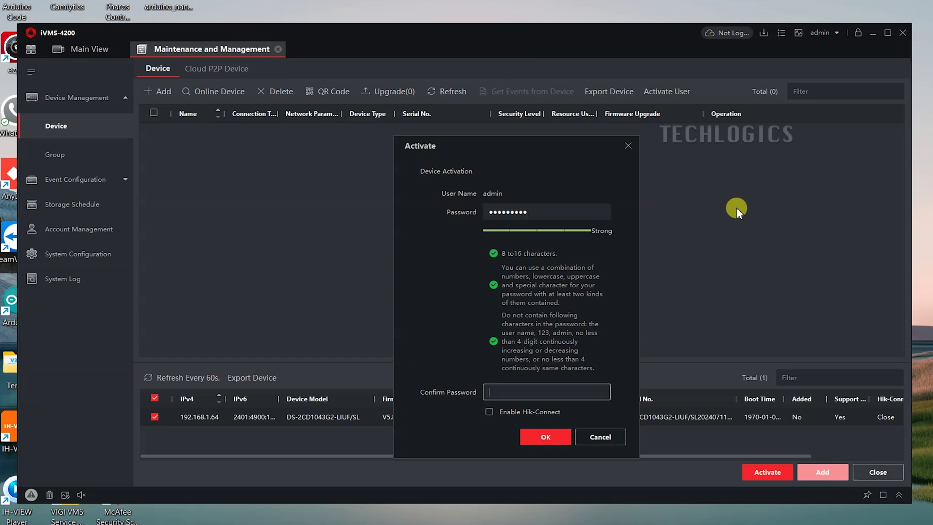
{"action": "type", "text": "••••••••"}
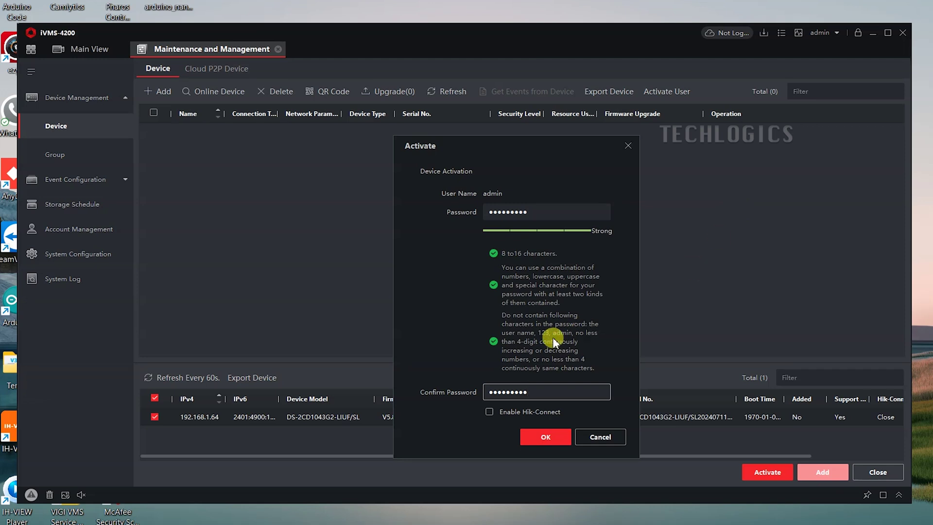
Confirm the activation password and fill in the three security question answers.
{"action": "left_click", "coordinate": [554, 439]}
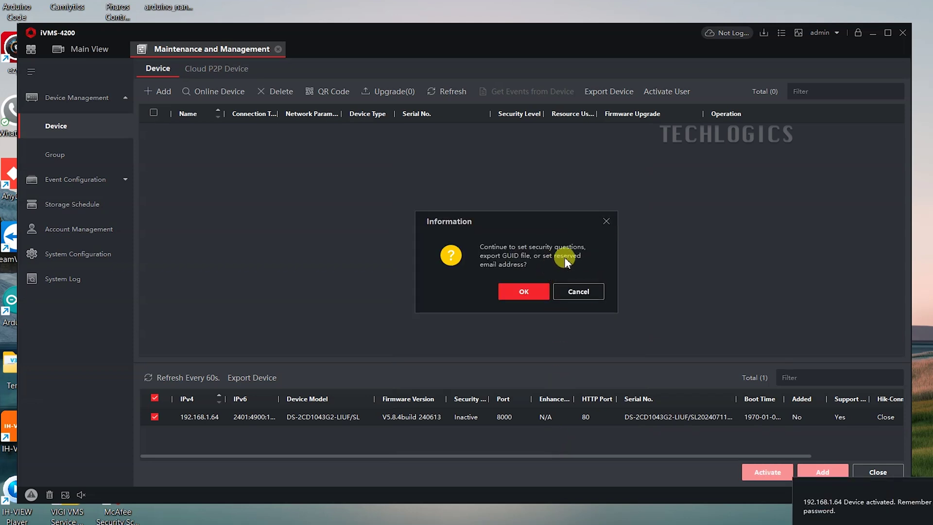
{"action": "left_click", "coordinate": [540, 296]}
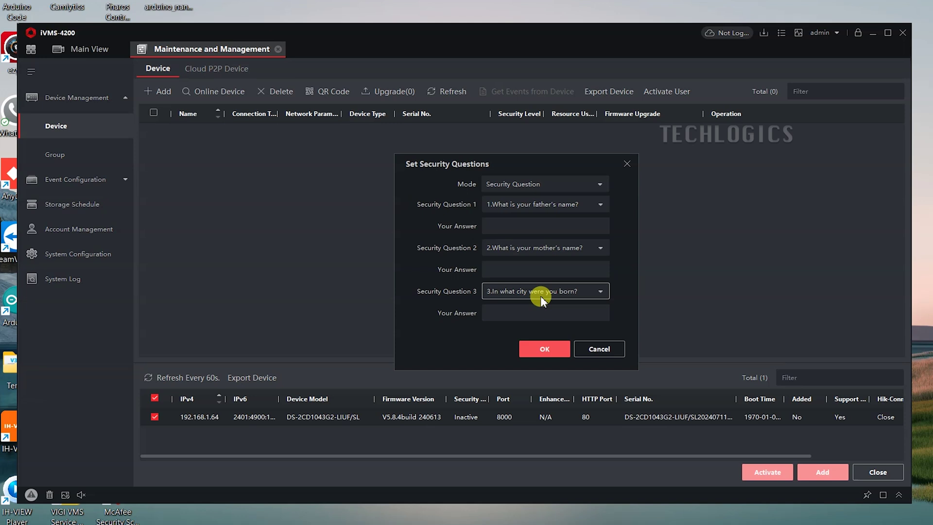
{"action": "left_click", "coordinate": [543, 226]}
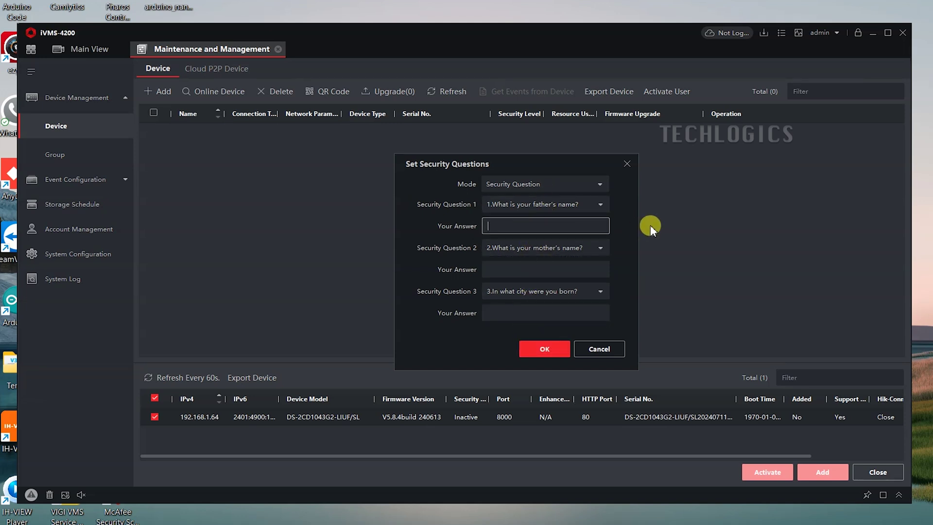
{"action": "type", "text": "test"}
{"action": "key", "text": "Tab"}
{"action": "key", "text": "Tab"}
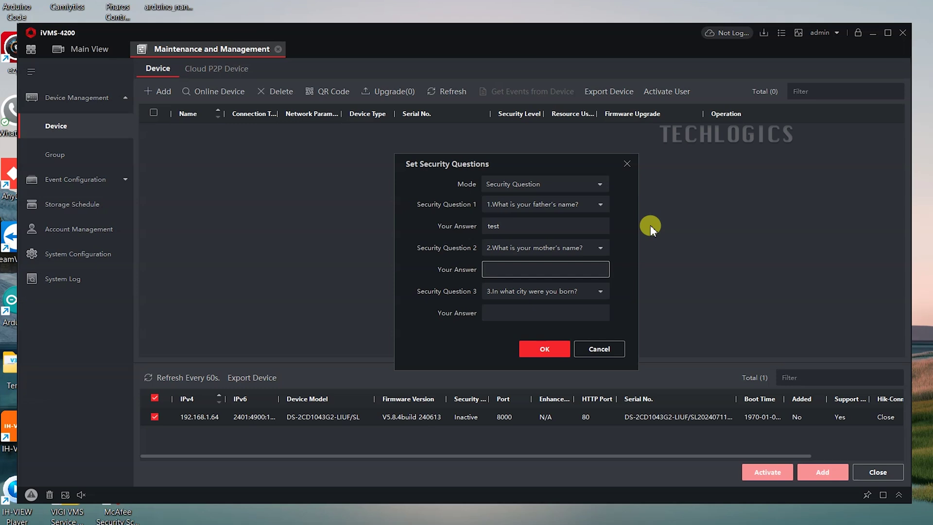
{"action": "type", "text": "test"}
{"action": "key", "text": "Tab"}
{"action": "key", "text": "Tab"}
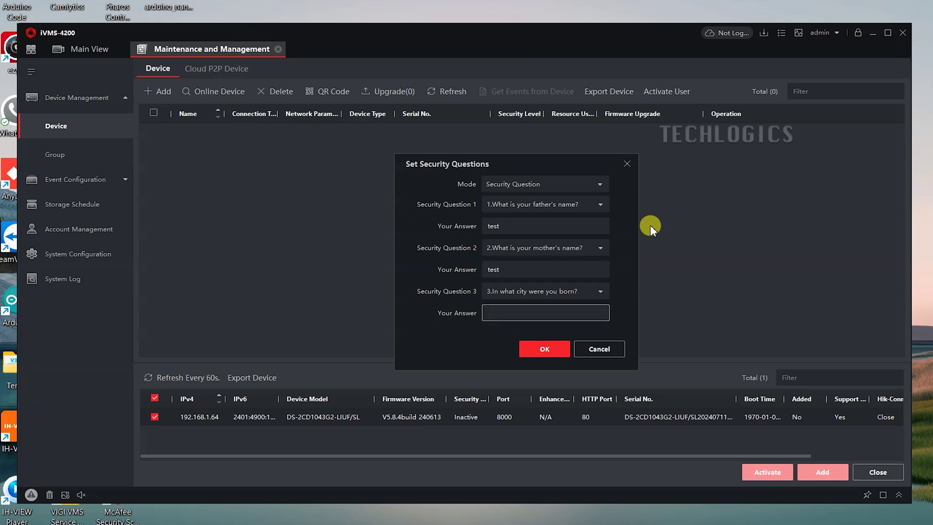
{"action": "type", "text": "test"}
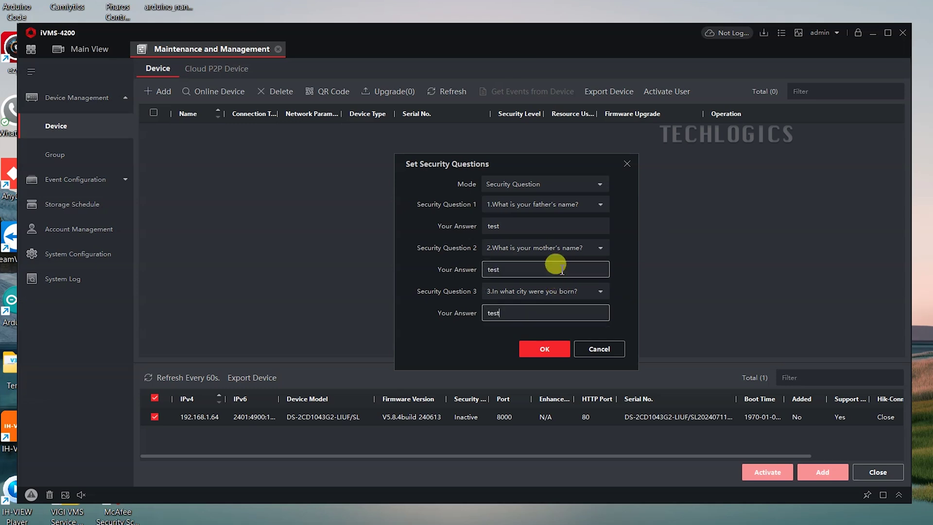
Submit the security questions, and after the SADP.dll[2009] error, cancel the prompt.
{"action": "left_click", "coordinate": [563, 248]}
{"action": "left_click", "coordinate": [563, 247]}
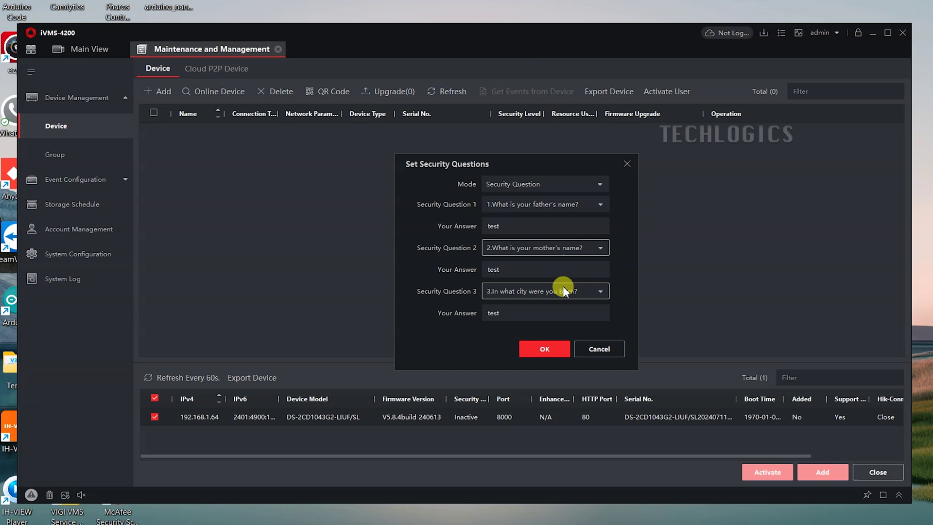
{"action": "left_click", "coordinate": [556, 349]}
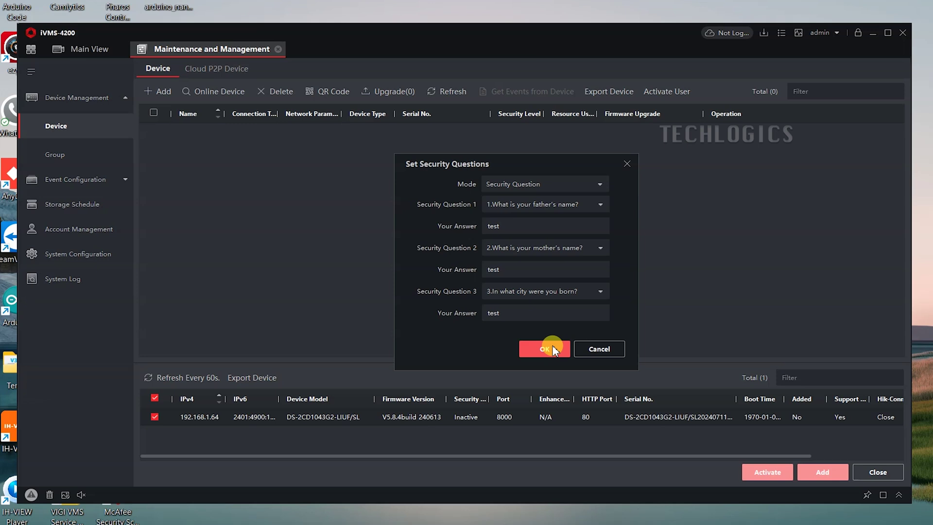
{"action": "left_click", "coordinate": [539, 348]}
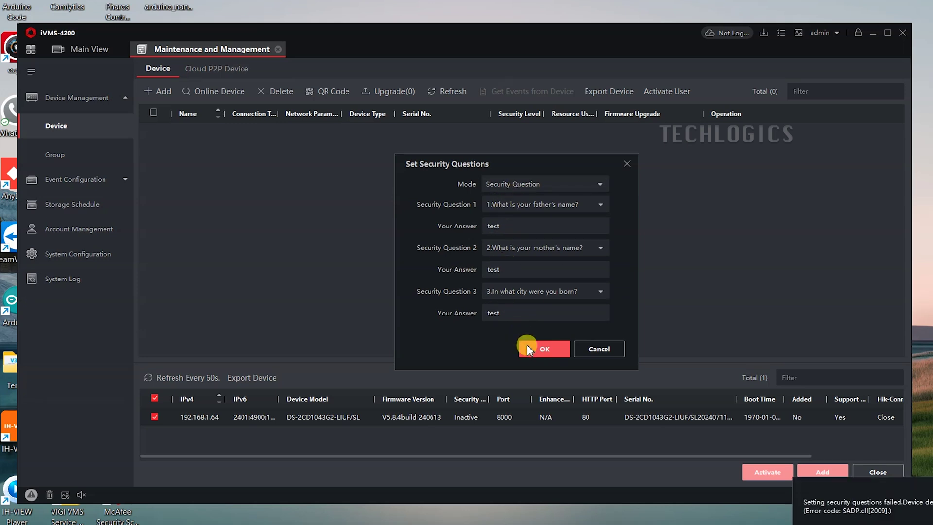
{"action": "left_click", "coordinate": [598, 348]}
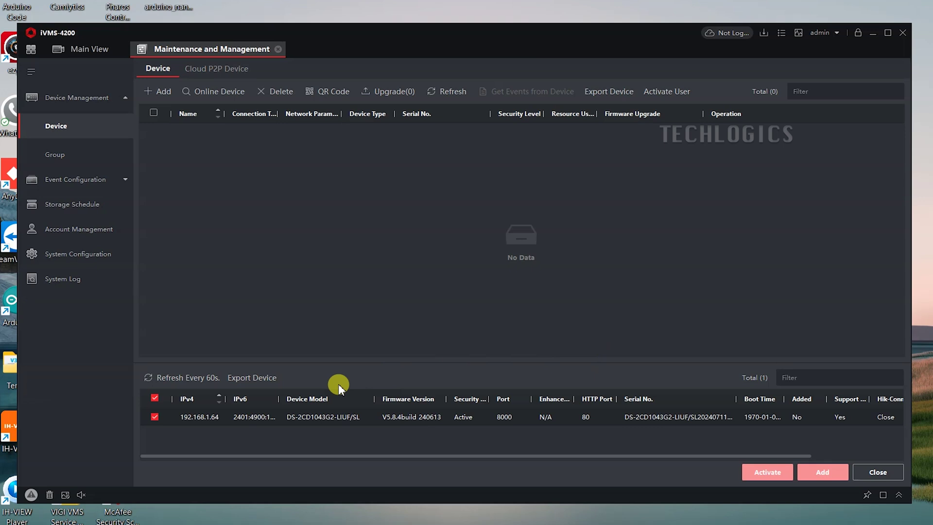
Refresh the online list, select the Active camera at 192.168.1.64, and reveal its Operation column.
{"action": "left_click", "coordinate": [202, 381]}
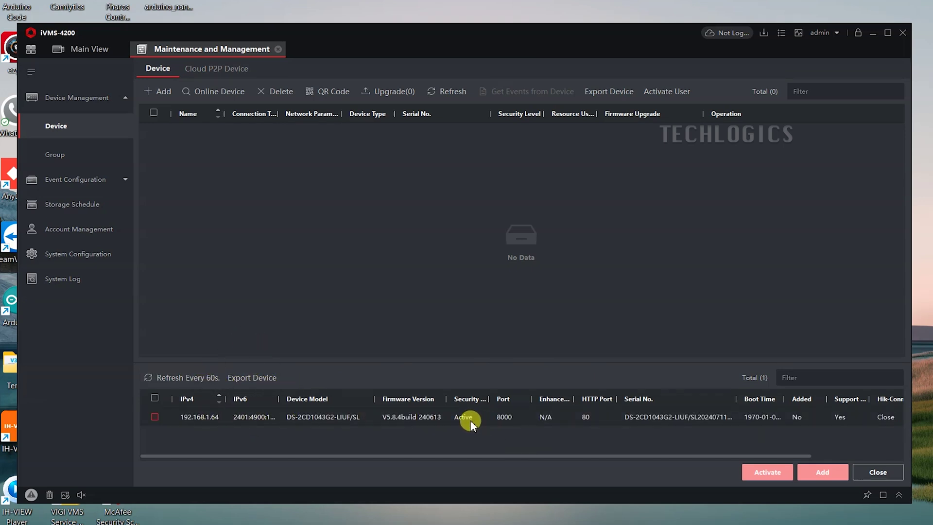
{"action": "left_click", "coordinate": [155, 417]}
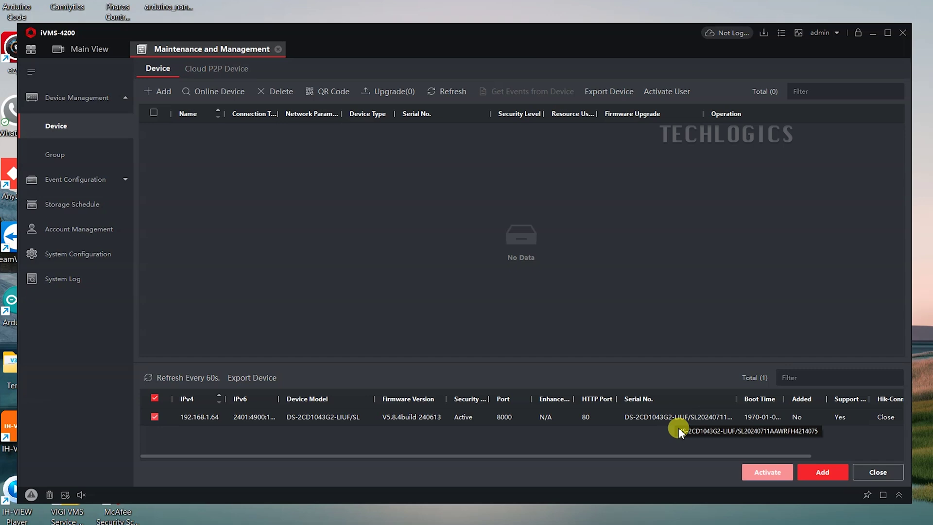
{"action": "left_click_drag", "start_coordinate": [630, 457], "coordinate": [724, 453]}
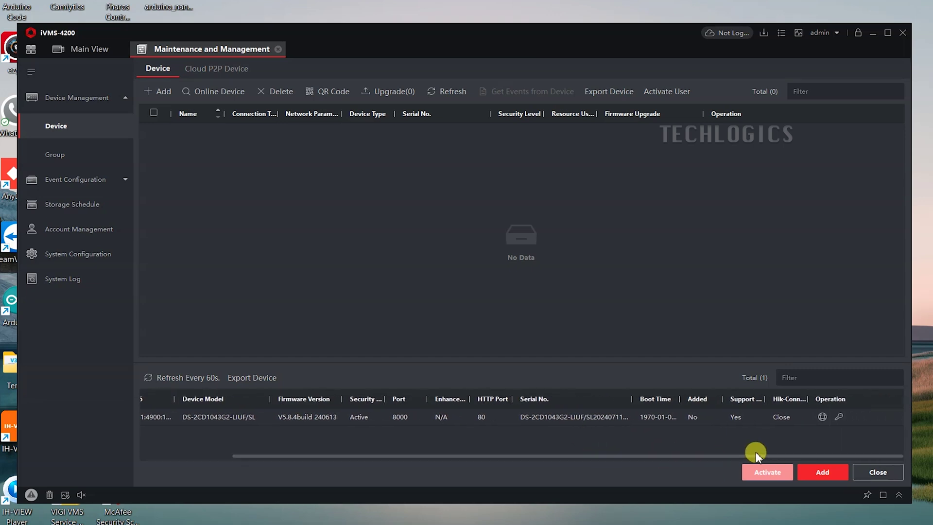
Switch the 192.168.1.64 camera's network settings to DHCP, authorize with the admin password, and save.
{"action": "left_click", "coordinate": [822, 418]}
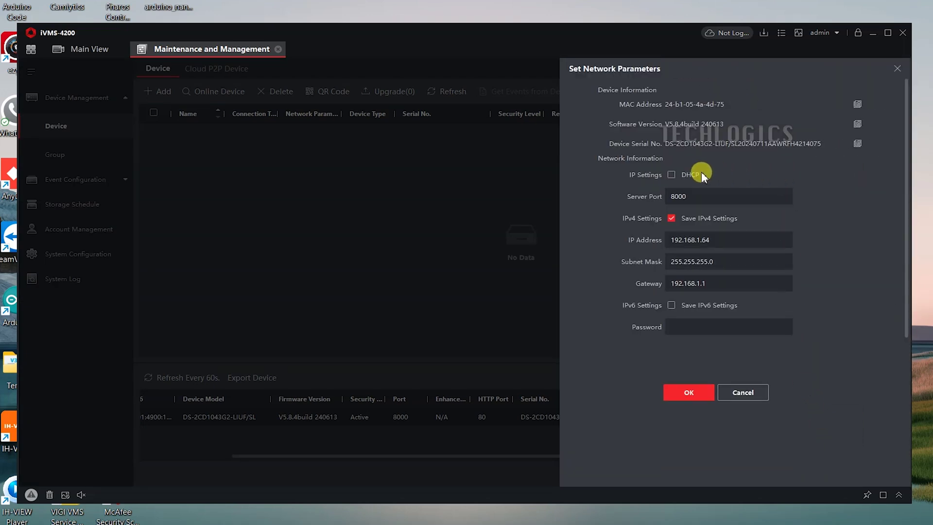
{"action": "left_click", "coordinate": [672, 175]}
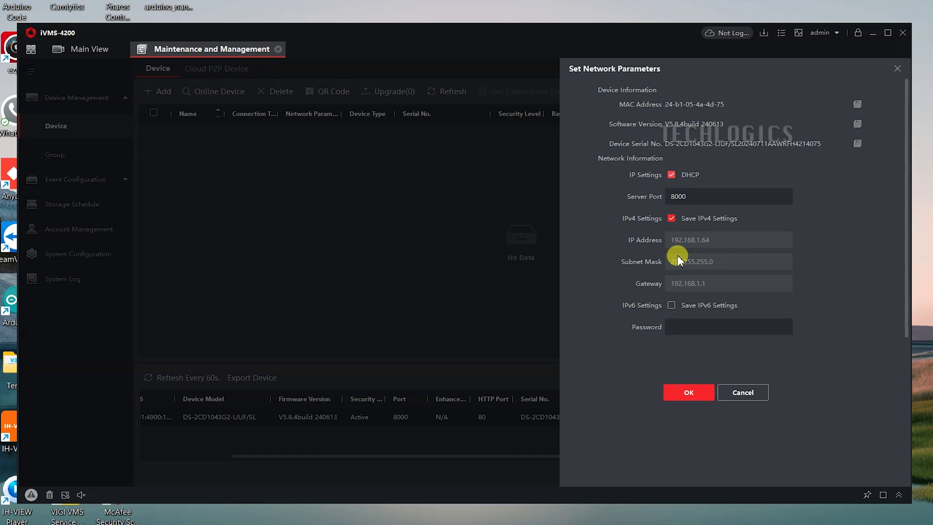
{"action": "left_click", "coordinate": [680, 326]}
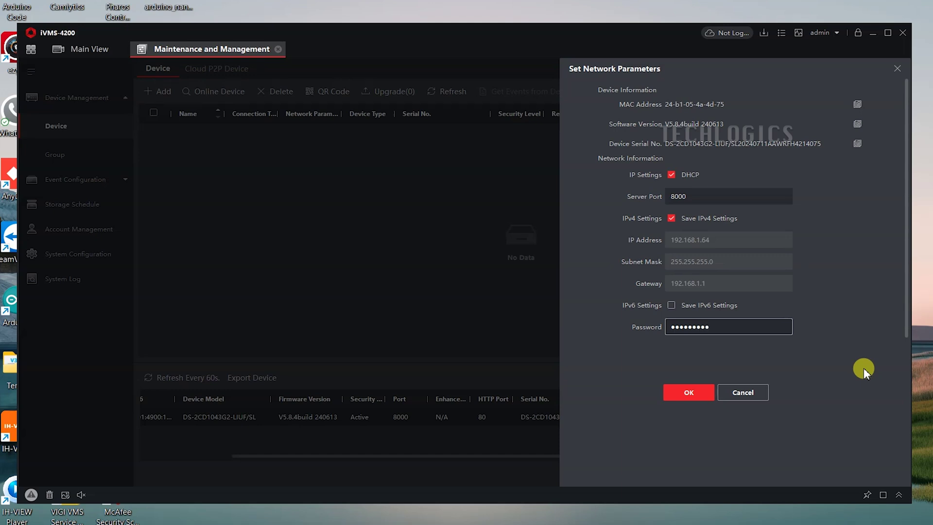
{"action": "left_click", "coordinate": [705, 397]}
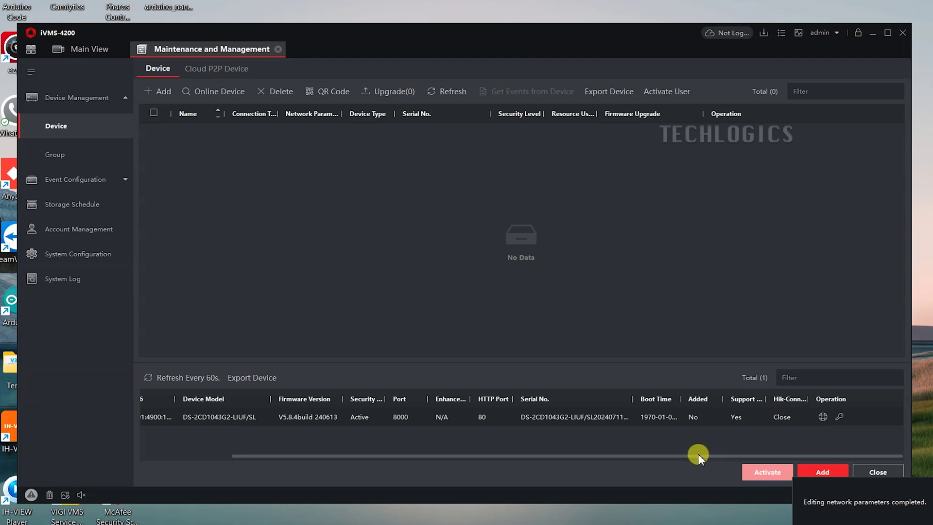
Scroll the device table back left and refresh until the 192.168.1.64 camera reappears.
{"action": "left_click_drag", "start_coordinate": [397, 458], "coordinate": [224, 452]}
{"action": "left_click", "coordinate": [208, 381]}
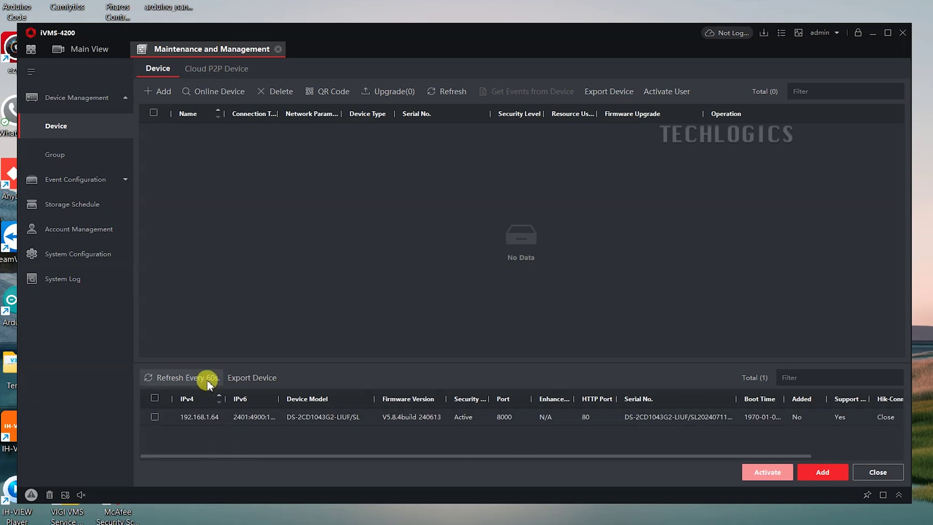
{"action": "left_click", "coordinate": [201, 378]}
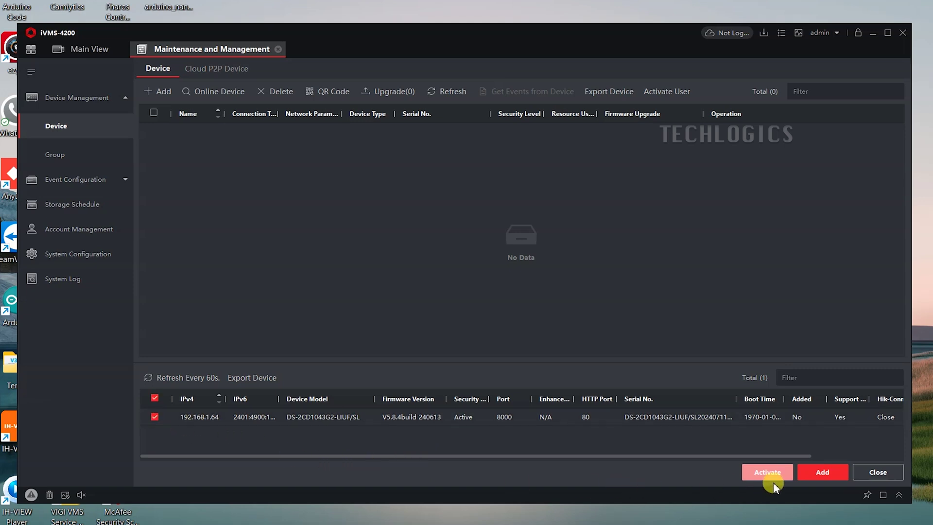
Add the camera named 'IP CAM' with user admin and time sync, then enable all microphones.
{"action": "left_click", "coordinate": [834, 478]}
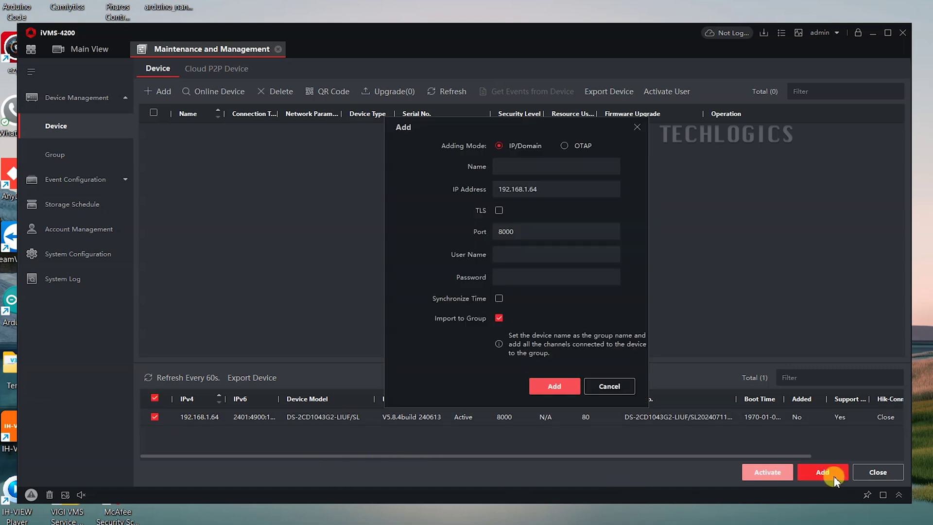
{"action": "left_click", "coordinate": [533, 168]}
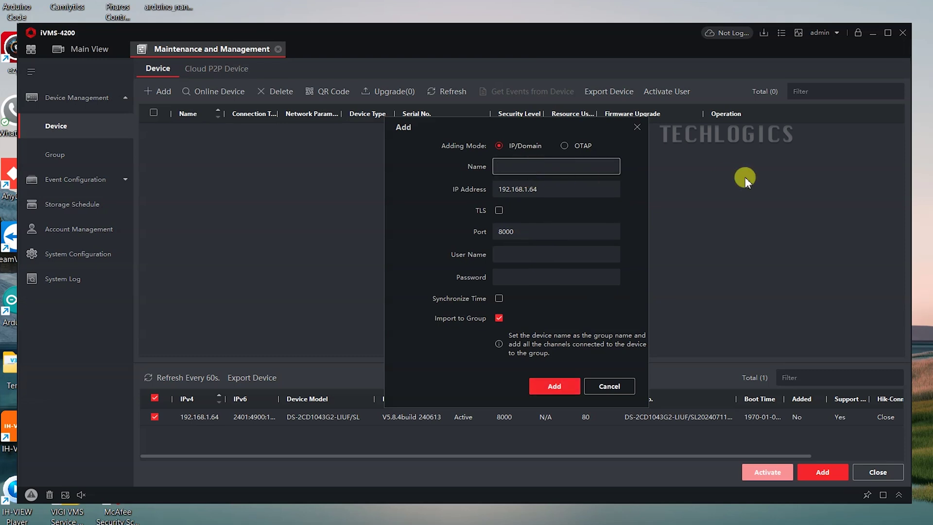
{"action": "type", "text": "IP CAM"}
{"action": "key", "text": "Tab"}
{"action": "key", "text": "Tab"}
{"action": "key", "text": "Tab"}
{"action": "key", "text": "Tab"}
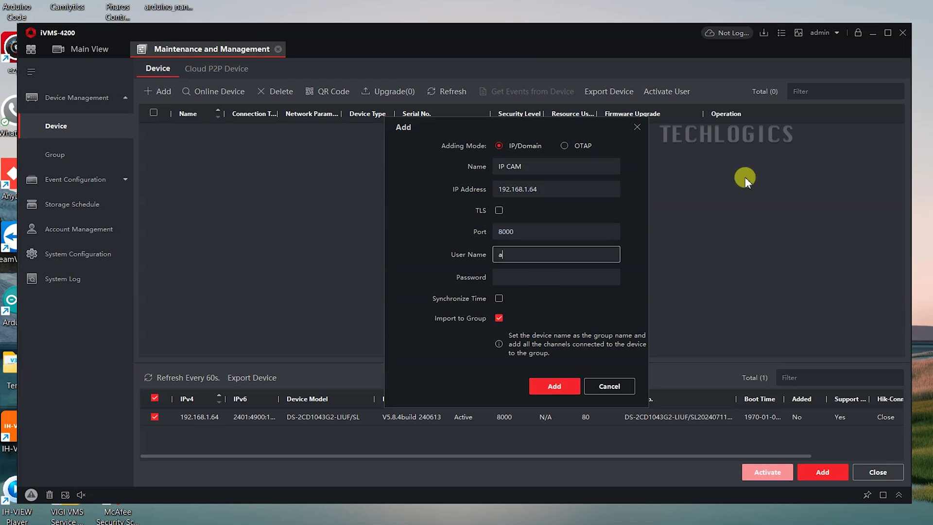
{"action": "type", "text": "admin"}
{"action": "key", "text": "Tab"}
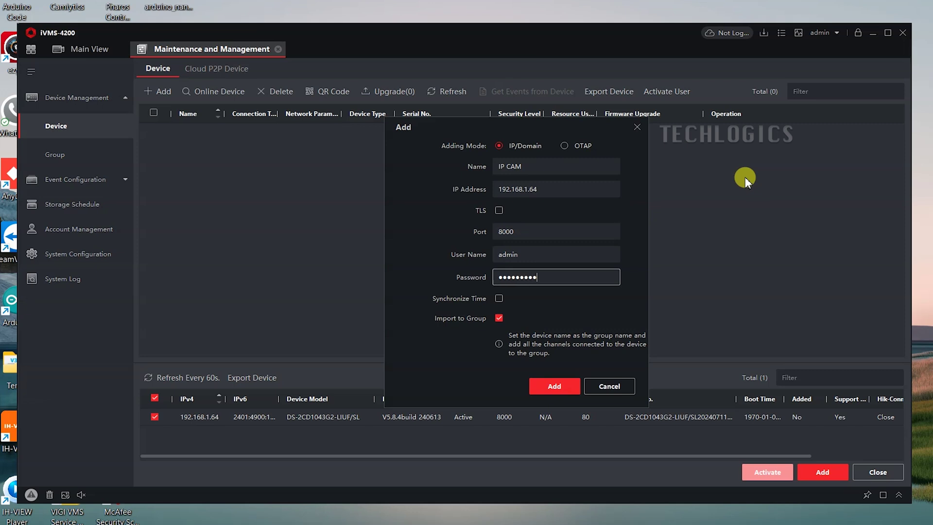
{"action": "left_click", "coordinate": [501, 298]}
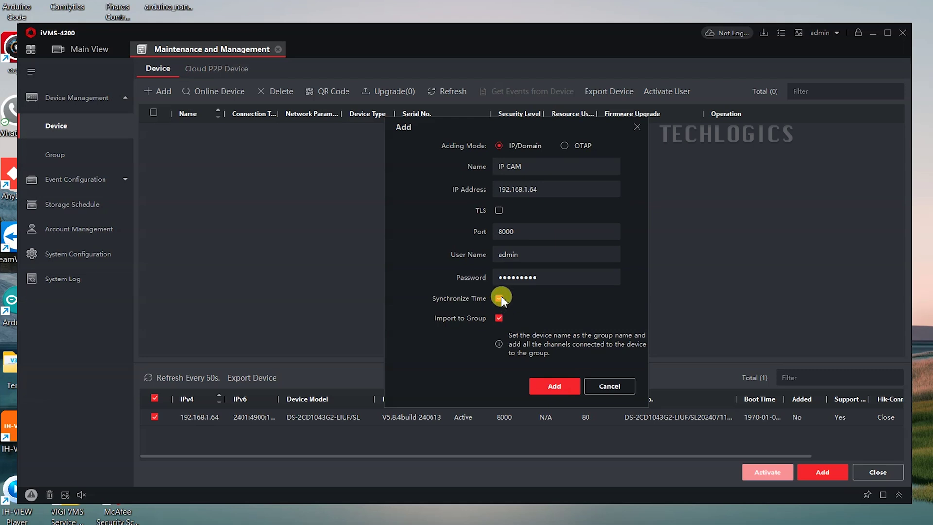
{"action": "left_click", "coordinate": [571, 388]}
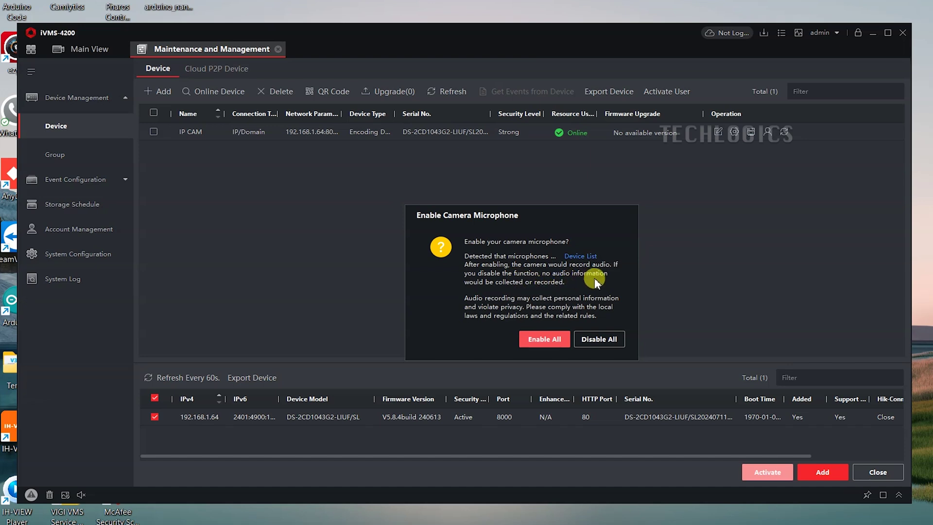
{"action": "left_click", "coordinate": [528, 341]}
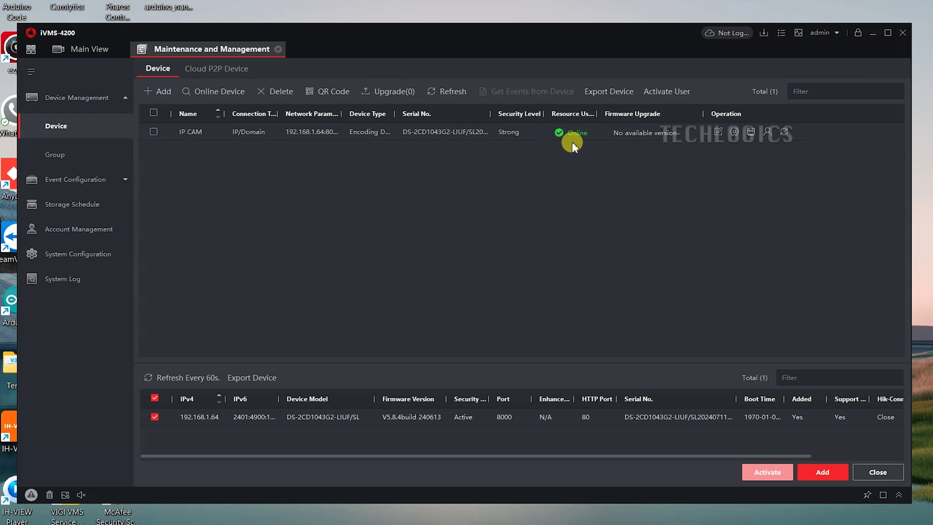
Play Camera 01_IP CAM live in Main View, enlarged, and raise its audio volume.
{"action": "left_click", "coordinate": [89, 49]}
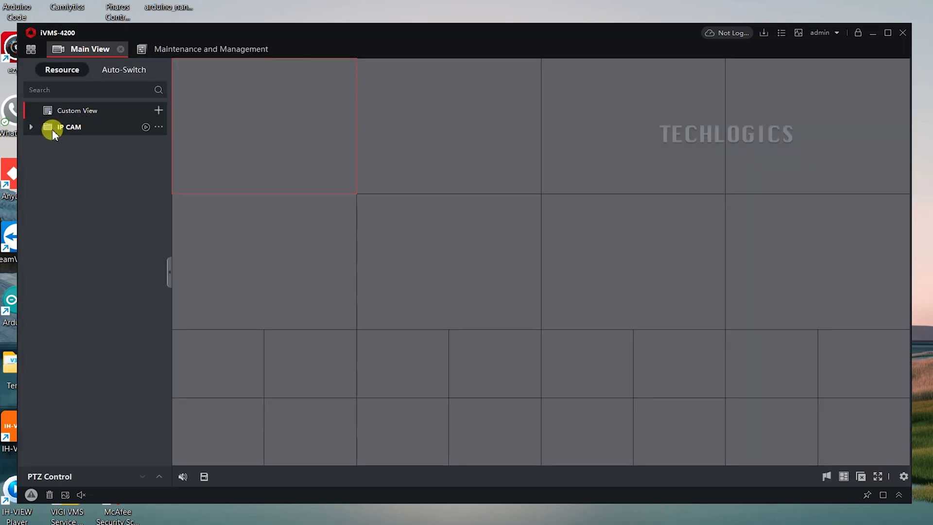
{"action": "left_click", "coordinate": [28, 127]}
{"action": "left_click", "coordinate": [144, 146]}
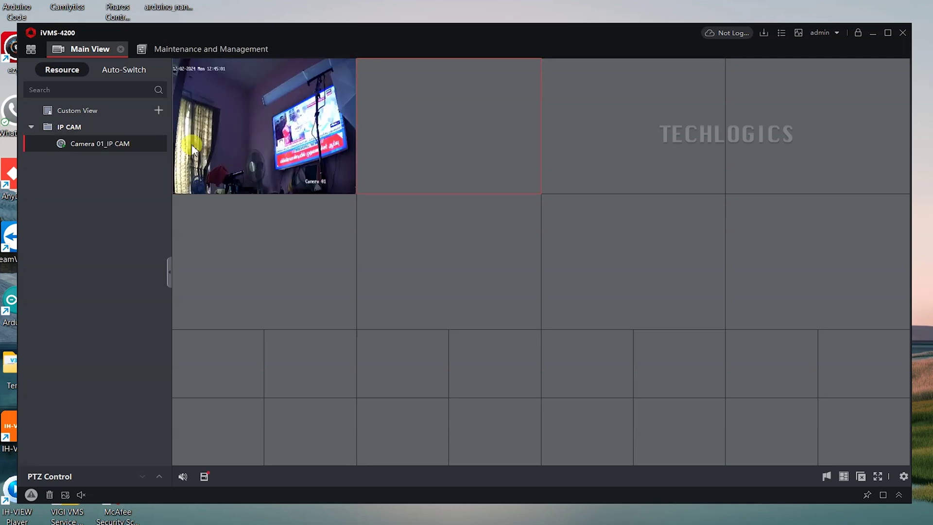
{"action": "double_click", "coordinate": [223, 145]}
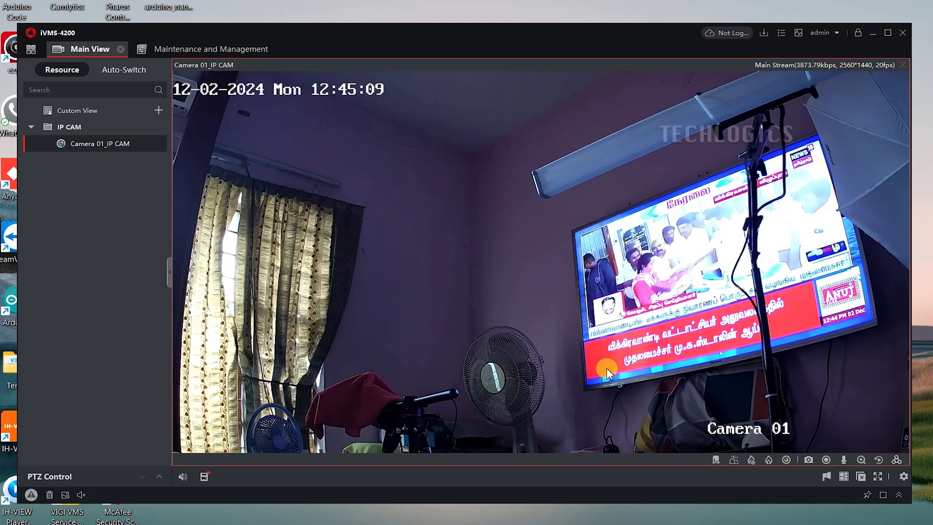
{"action": "mouse_move", "coordinate": [183, 474]}
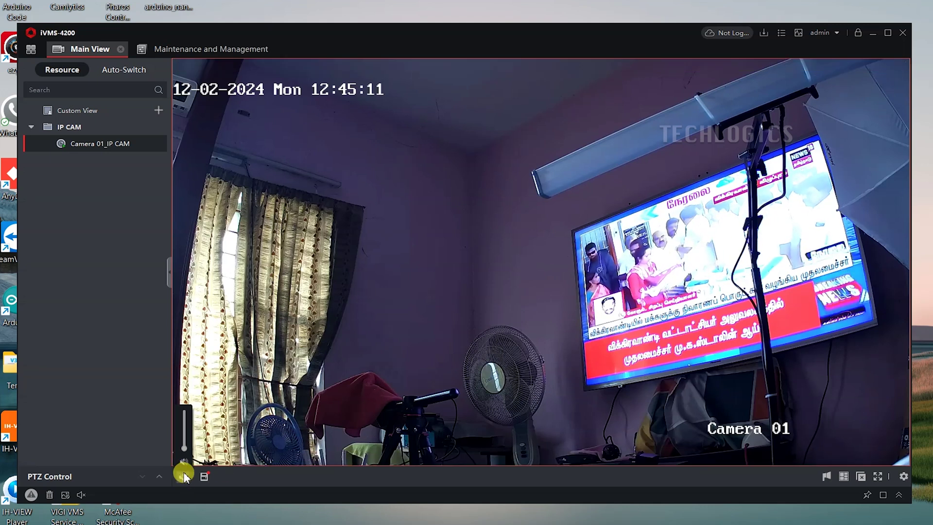
{"action": "left_click_drag", "start_coordinate": [184, 456], "coordinate": [186, 434]}
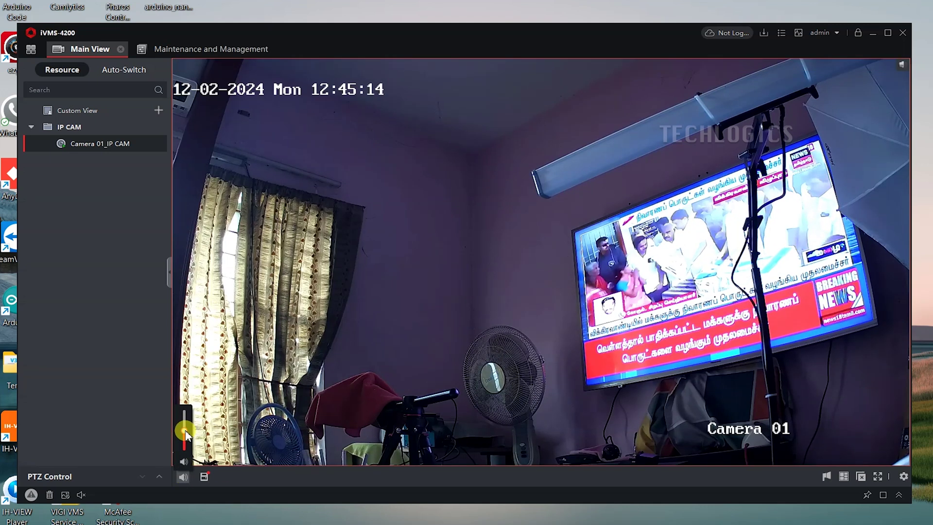
Mute the camera audio, return to Main View from the Control Panel, and stop all live view.
{"action": "left_click", "coordinate": [183, 461]}
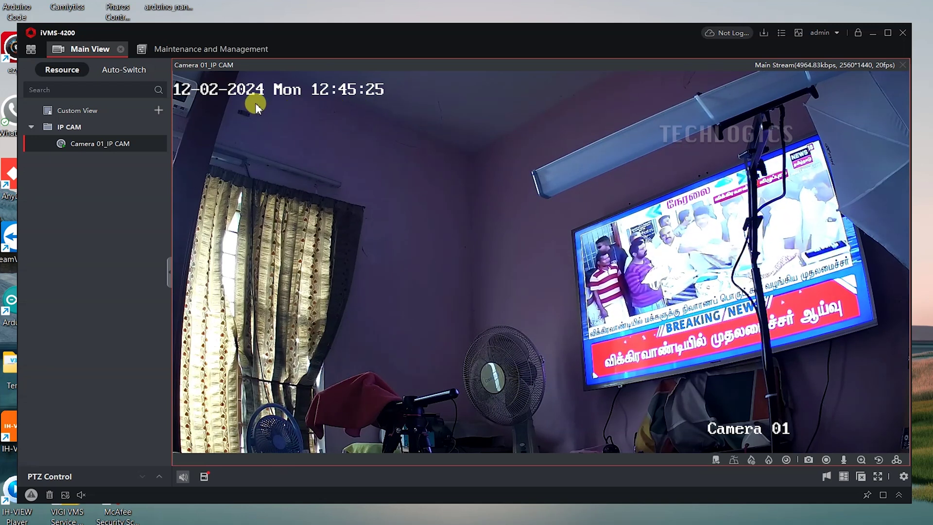
{"action": "left_click", "coordinate": [31, 49]}
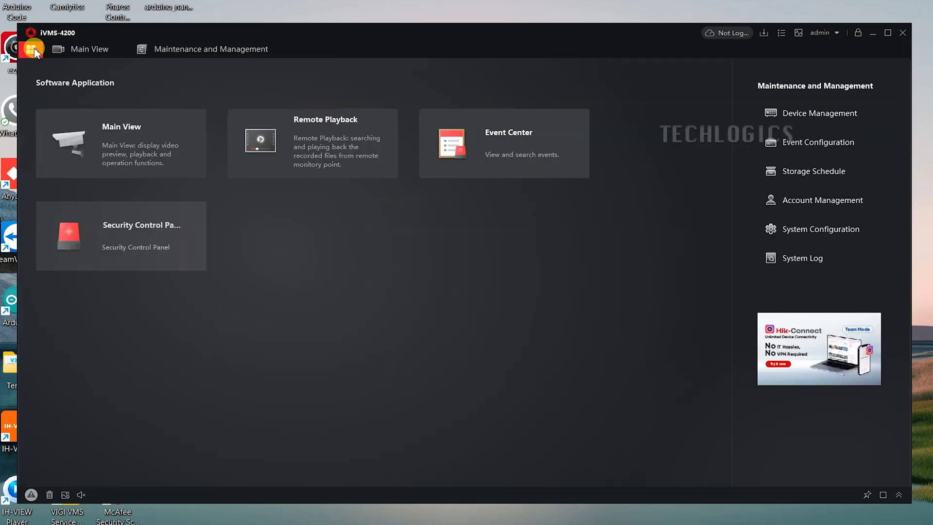
{"action": "left_click", "coordinate": [147, 132]}
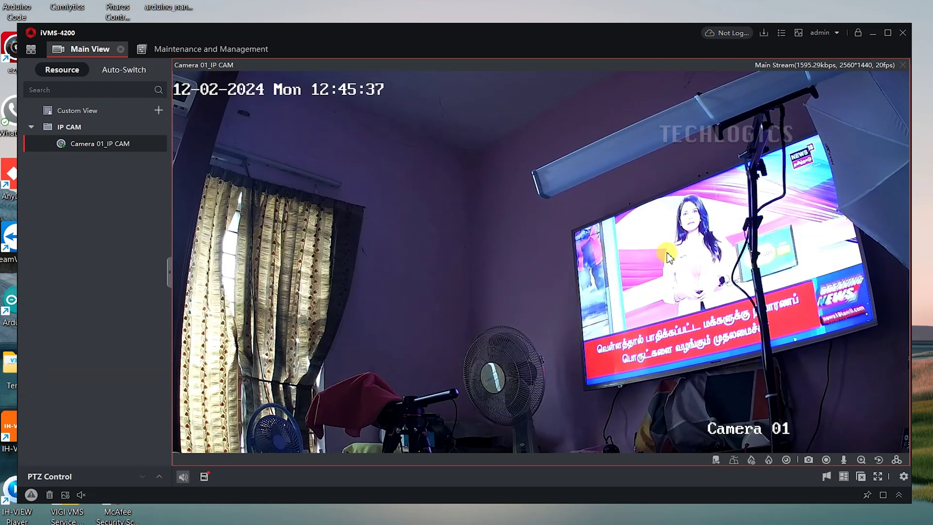
{"action": "left_click", "coordinate": [859, 477]}
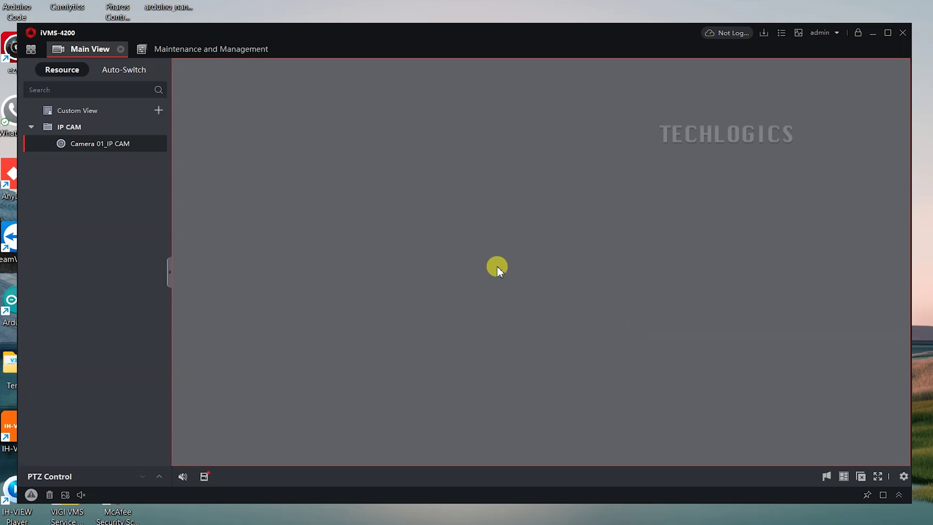